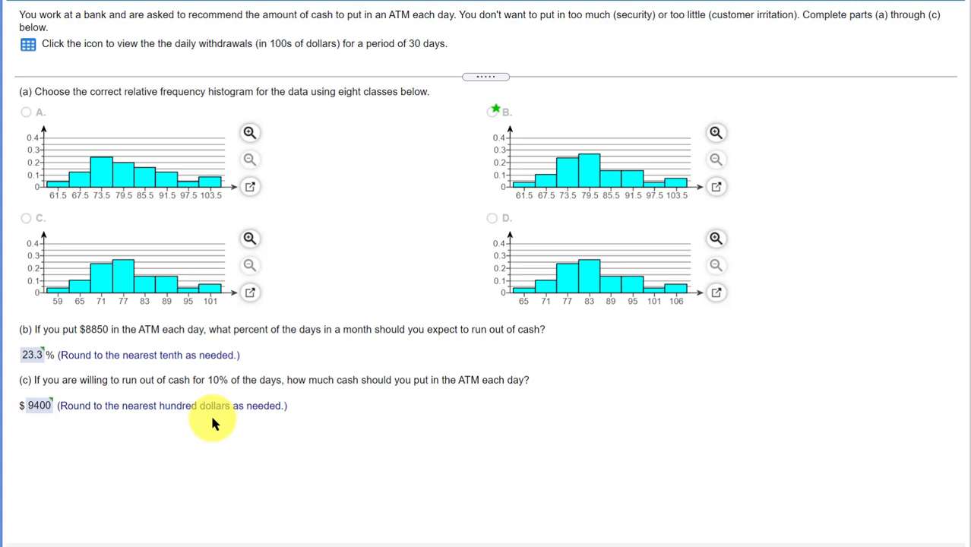
Show the data table of 30 daily ATM withdrawals and bring up its export options
{"action": "left_click", "coordinate": [27, 46]}
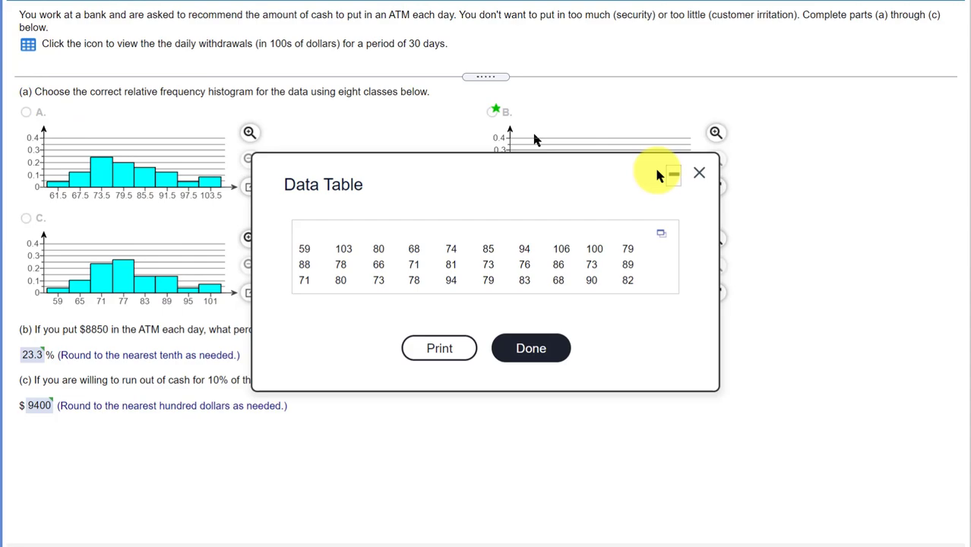
{"action": "left_click", "coordinate": [660, 233]}
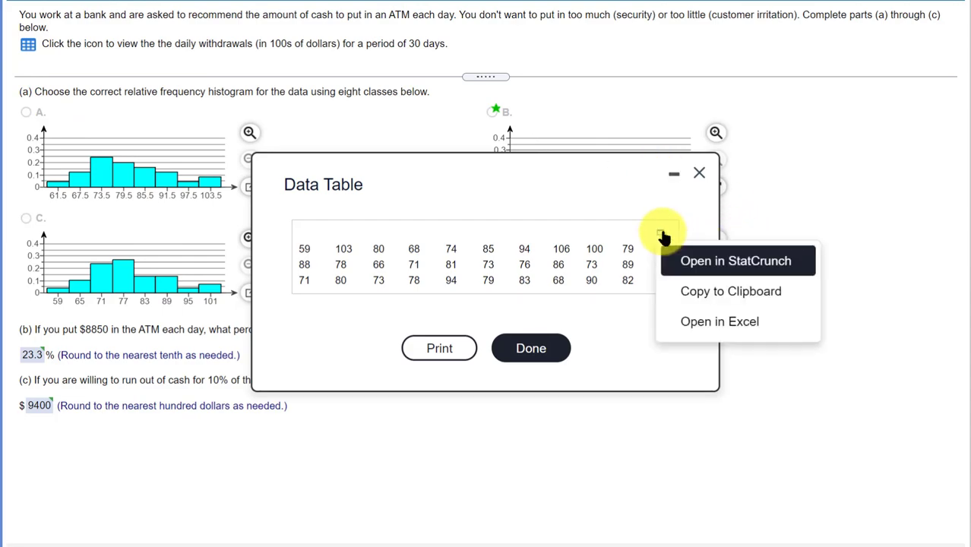
Send the withdrawal data to StatCrunch and start Summary Stats for columns
{"action": "left_click", "coordinate": [710, 261]}
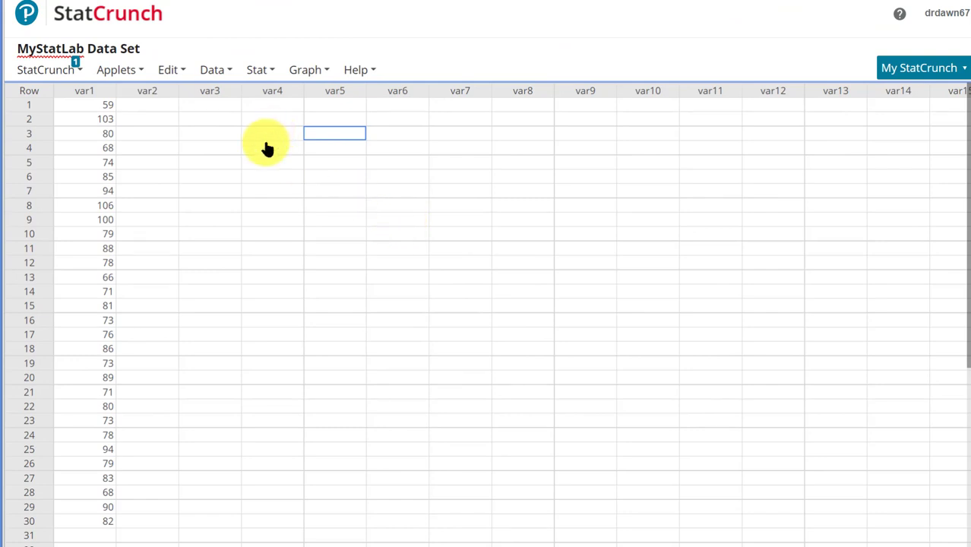
{"action": "left_click", "coordinate": [268, 72]}
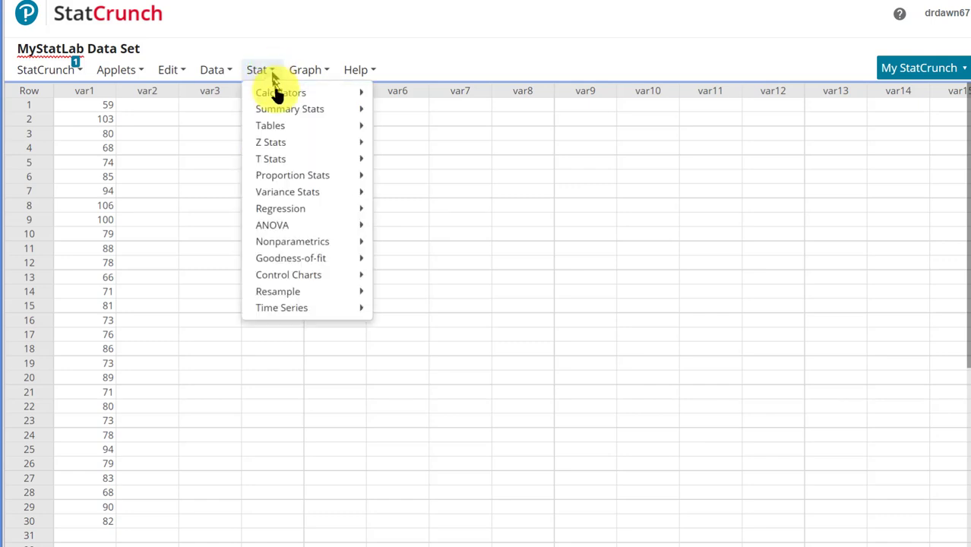
{"action": "mouse_move", "coordinate": [286, 115]}
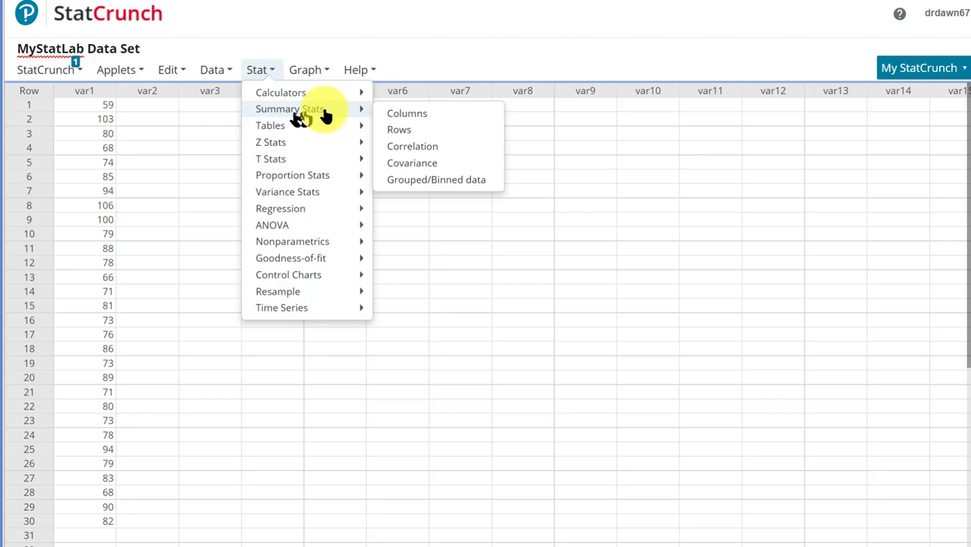
{"action": "left_click", "coordinate": [410, 114]}
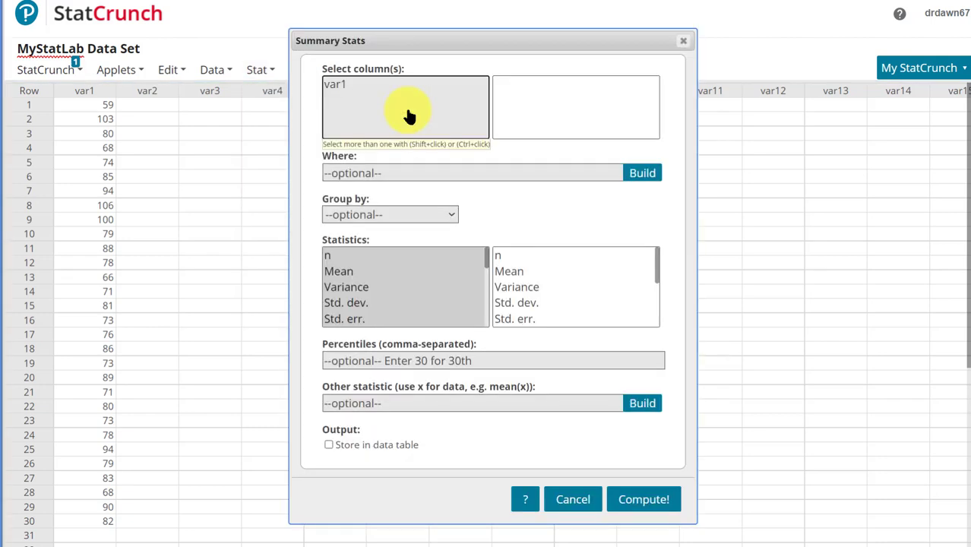
Compute Range, Min and Max of var1 (47, 59, 106), stored in the data table
{"action": "left_click", "coordinate": [338, 85]}
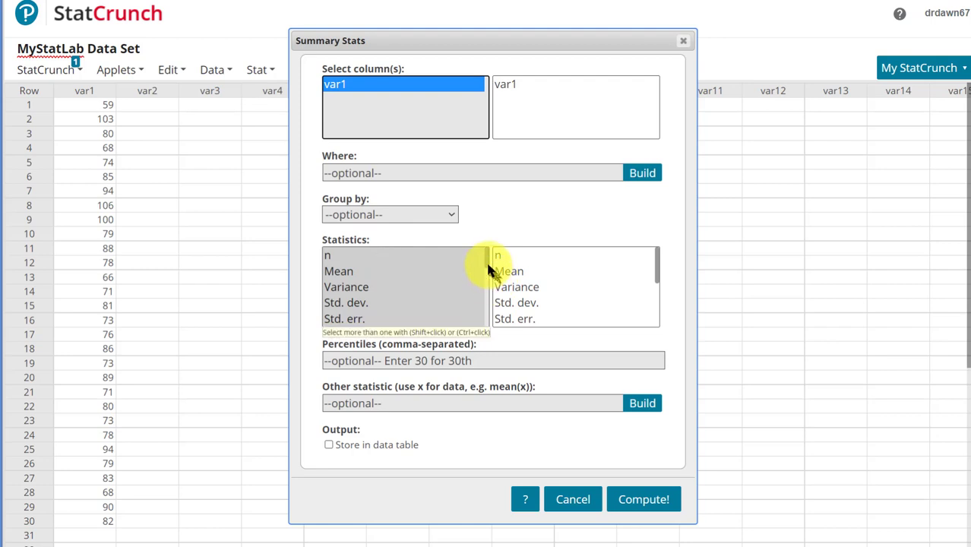
{"action": "left_click_drag", "start_coordinate": [488, 270], "coordinate": [344, 300]}
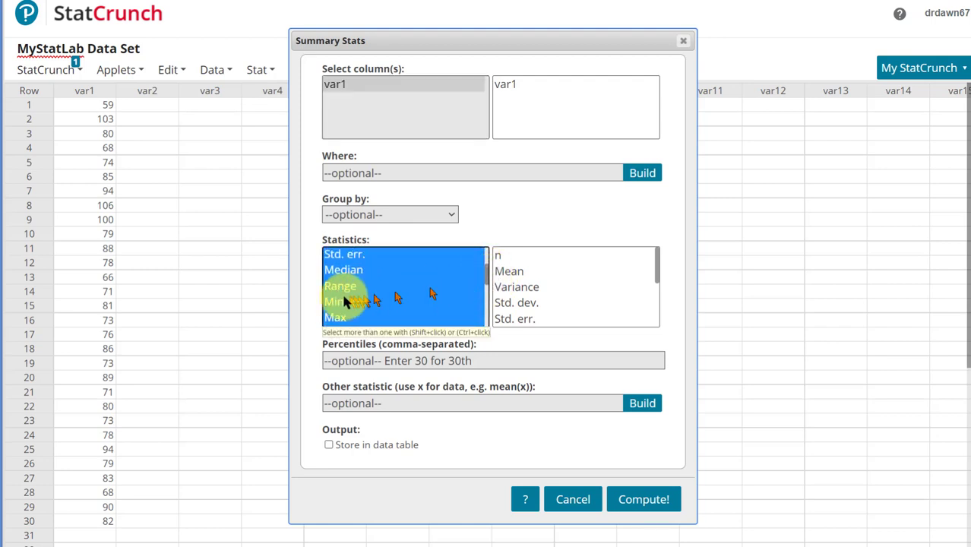
{"action": "left_click", "coordinate": [338, 287]}
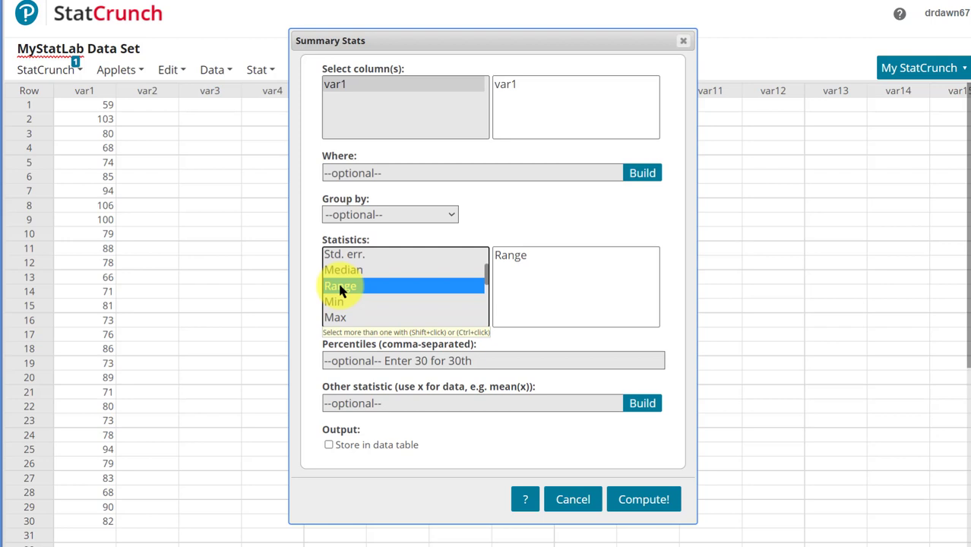
{"action": "left_click", "coordinate": [361, 301], "text": "ctrl"}
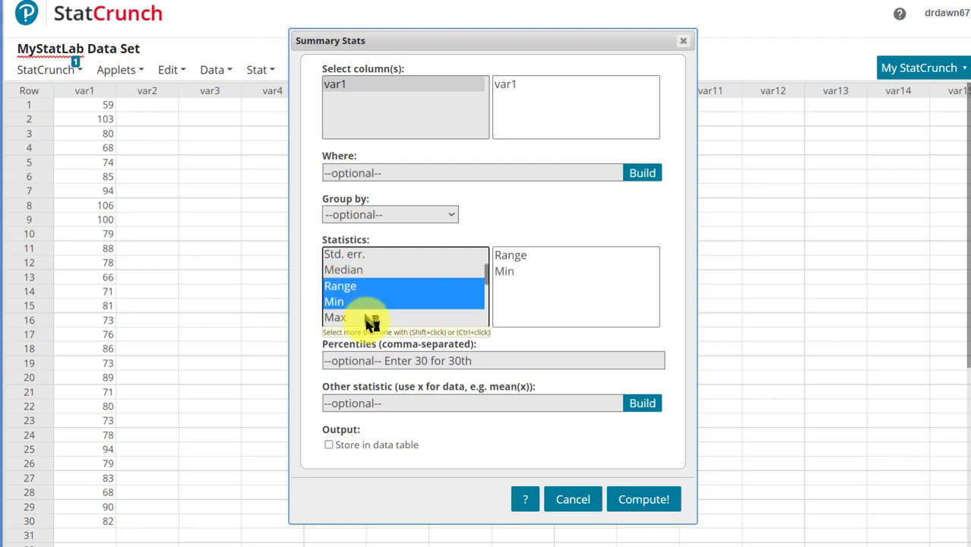
{"action": "left_click", "coordinate": [370, 319], "text": "ctrl"}
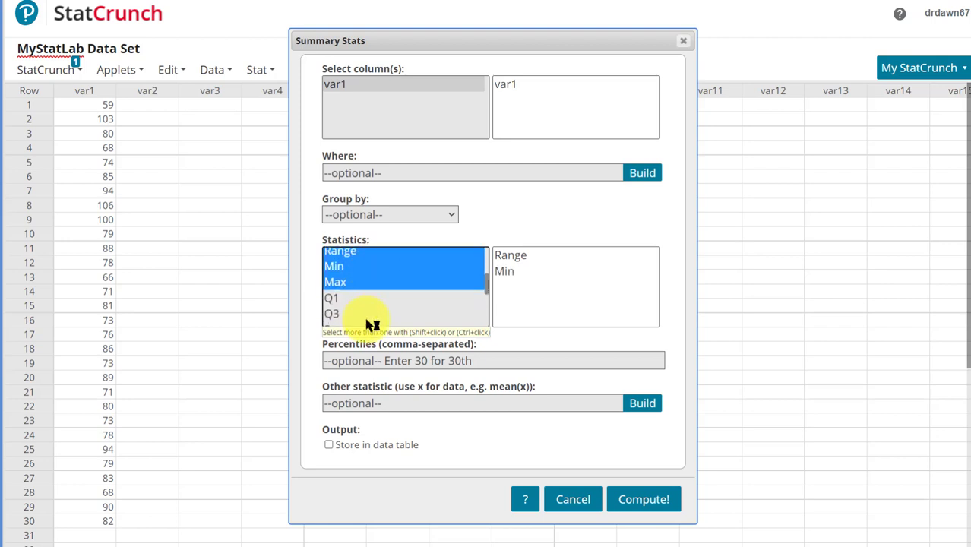
{"action": "left_click", "coordinate": [328, 446]}
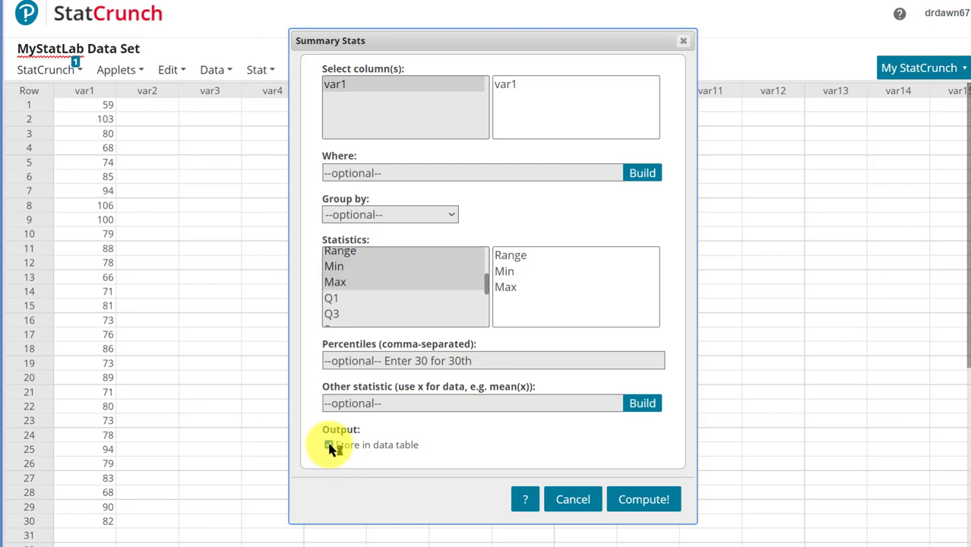
{"action": "left_click", "coordinate": [630, 507]}
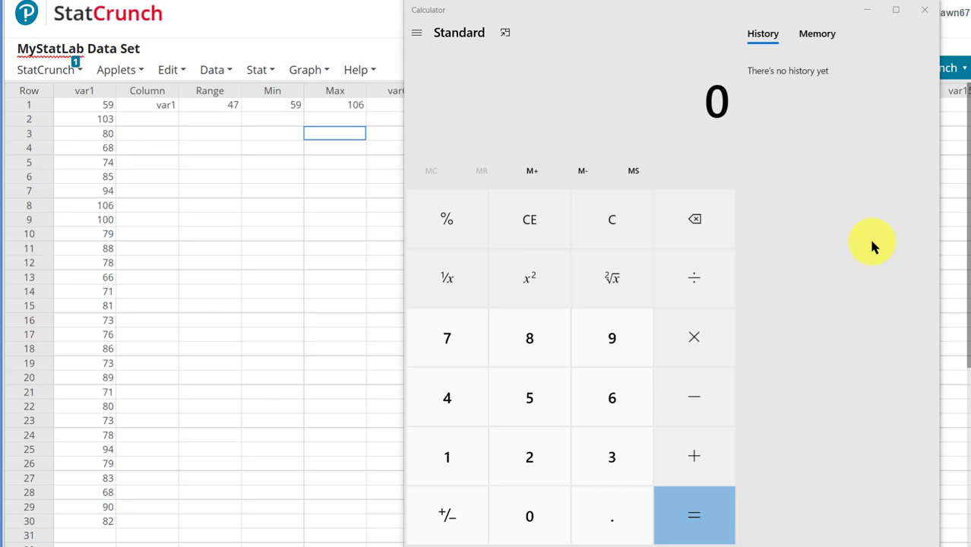
Browse StatCrunch's data options menu and dismiss it without choosing anything
{"action": "left_click", "coordinate": [226, 74]}
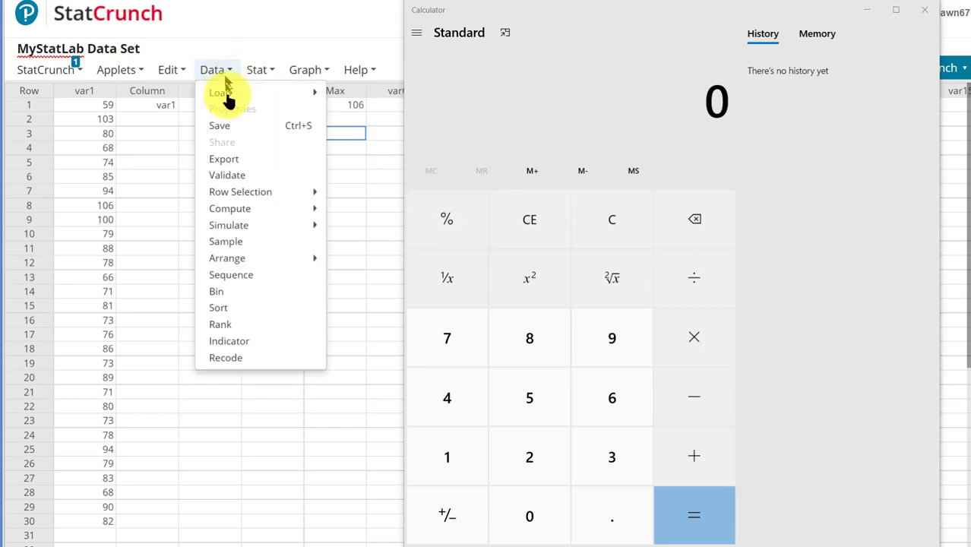
{"action": "mouse_move", "coordinate": [251, 216]}
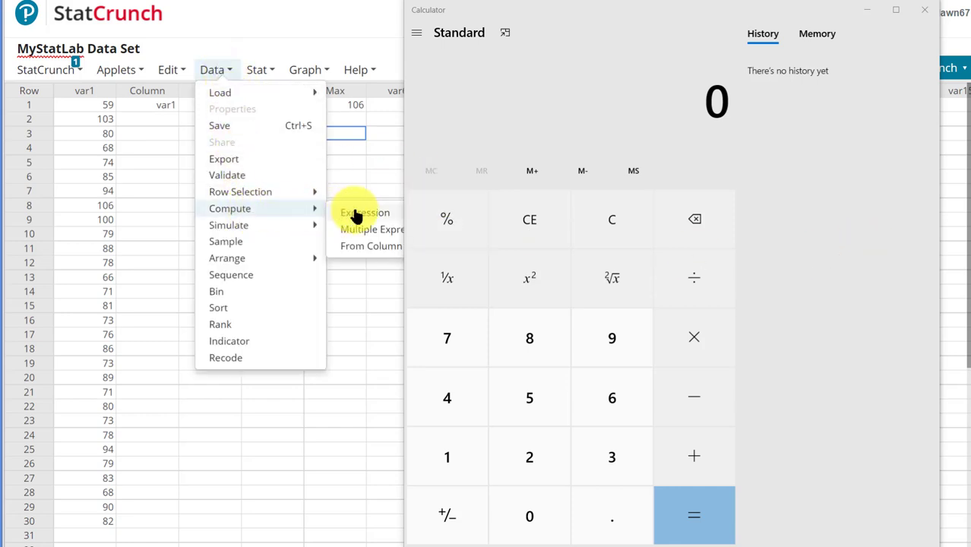
{"action": "left_click", "coordinate": [862, 171]}
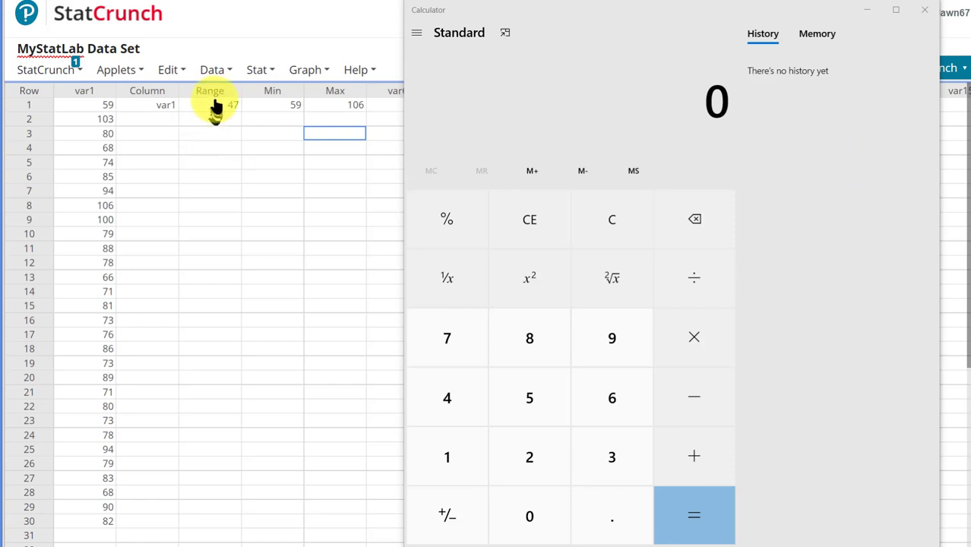
Divide the range 47 by 8 classes in Calculator to get width 5.875
{"action": "left_click", "coordinate": [447, 407]}
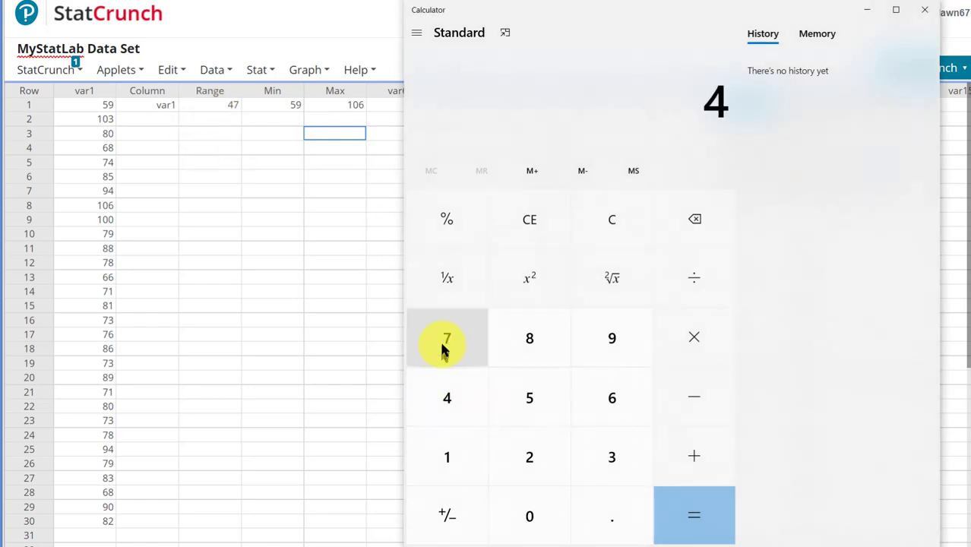
{"action": "left_click", "coordinate": [445, 347]}
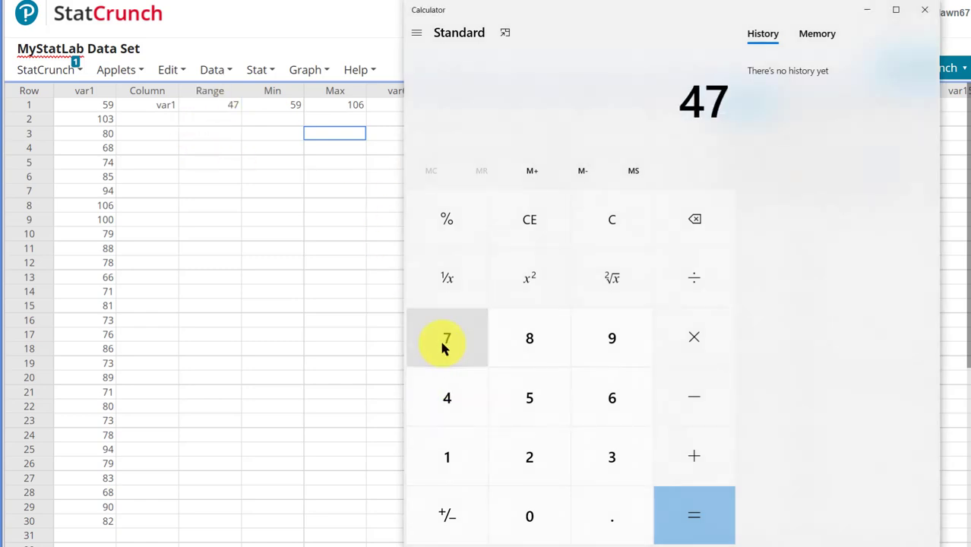
{"action": "left_click", "coordinate": [700, 281]}
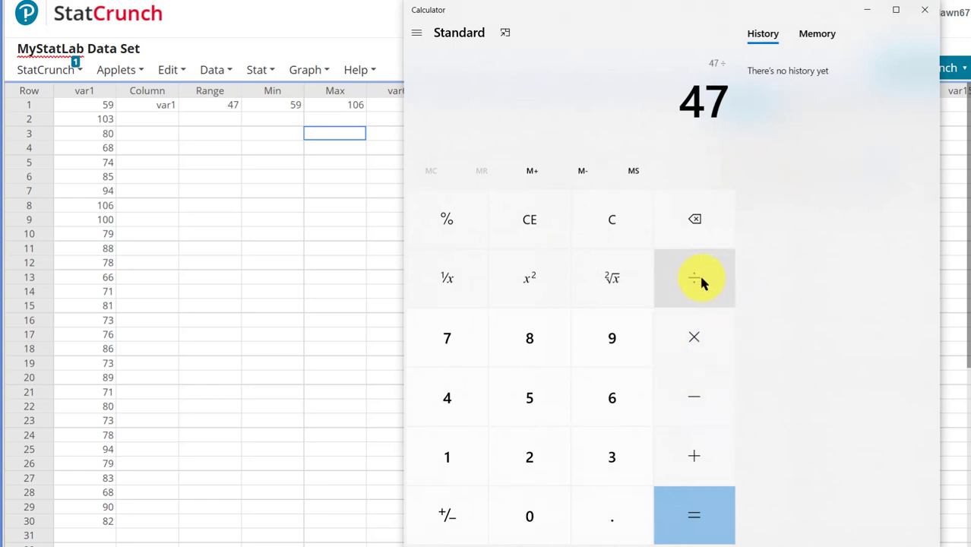
{"action": "left_click", "coordinate": [519, 357]}
{"action": "left_click", "coordinate": [696, 514]}
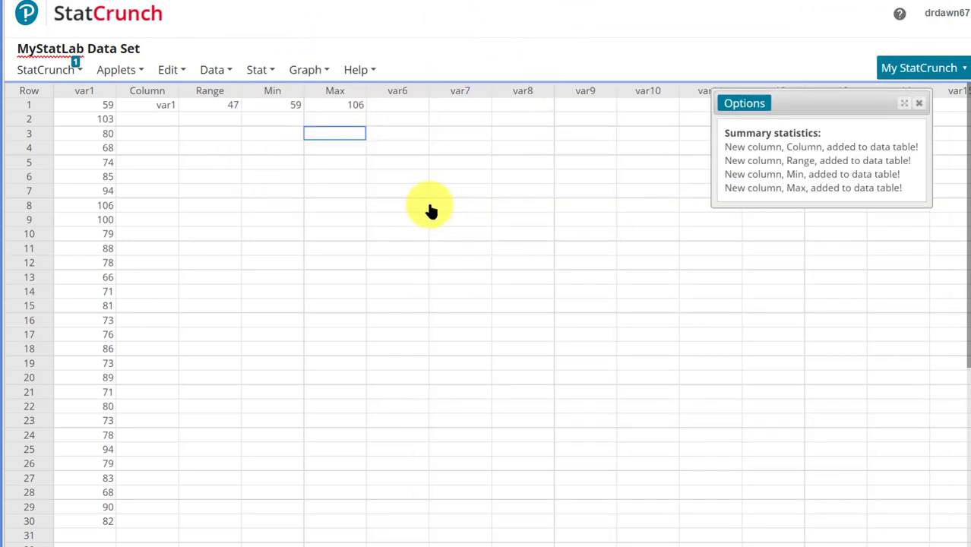
Start a histogram of var1 from the Graph menu
{"action": "left_click", "coordinate": [324, 72]}
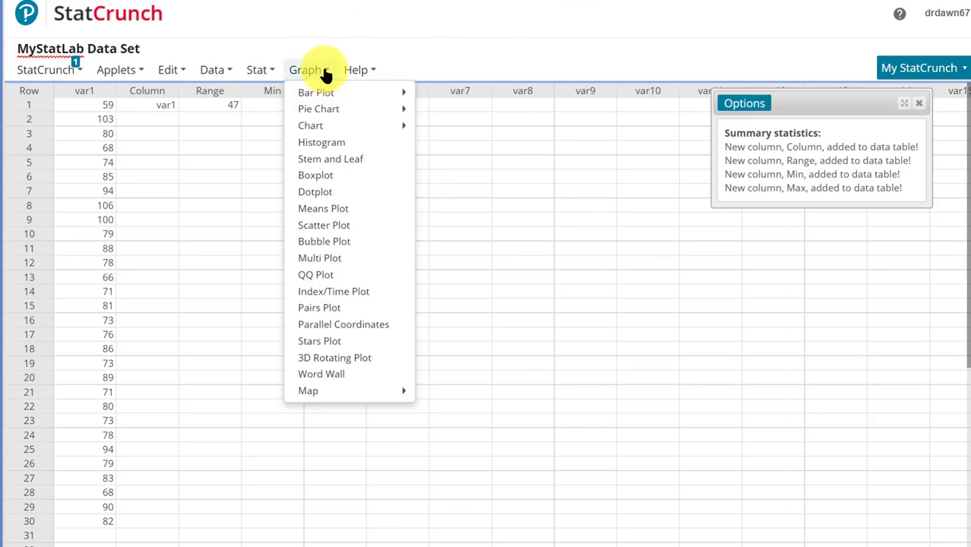
{"action": "left_click", "coordinate": [325, 74]}
{"action": "left_click", "coordinate": [325, 76]}
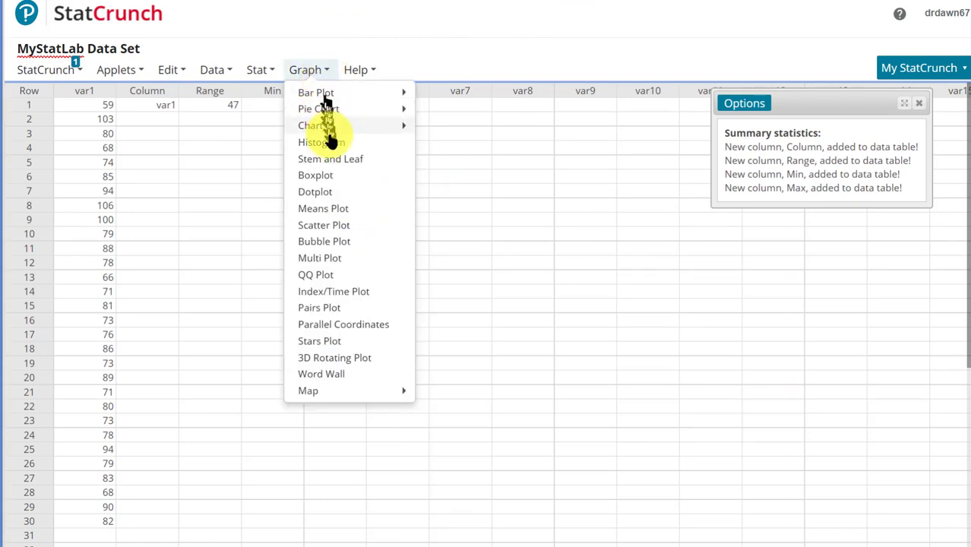
{"action": "left_click", "coordinate": [334, 144]}
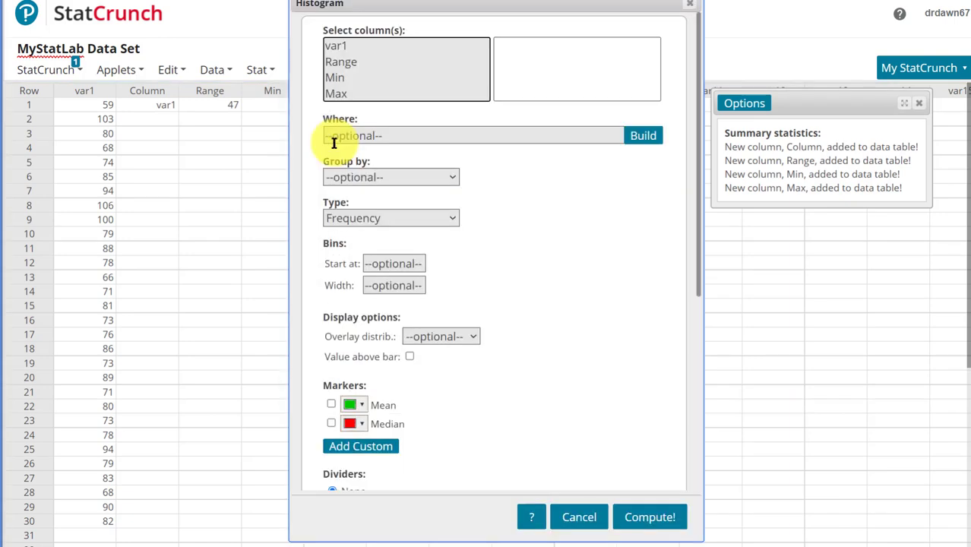
{"action": "left_click", "coordinate": [335, 47]}
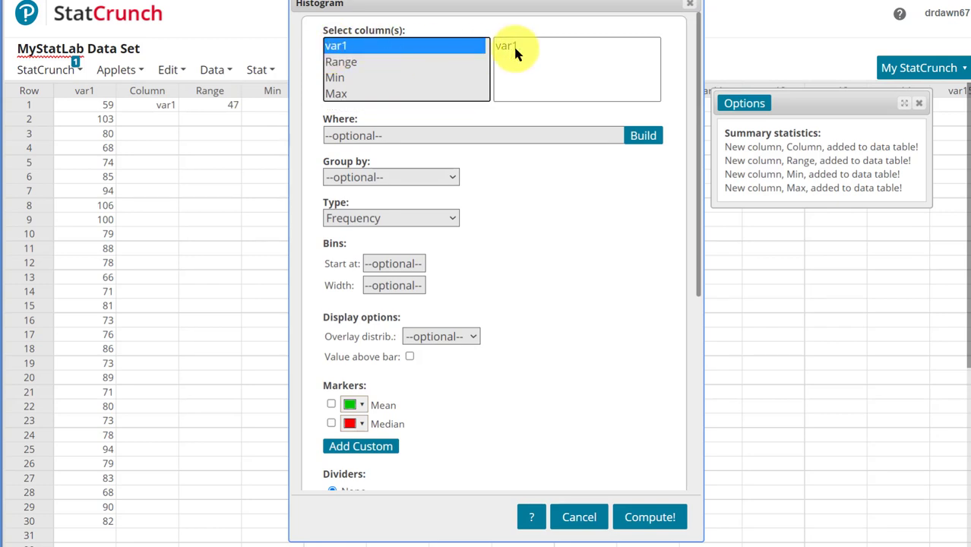
Set the histogram to Relative Frequency, bins starting at 59 with width 6, and Percent dividers
{"action": "left_click", "coordinate": [453, 219]}
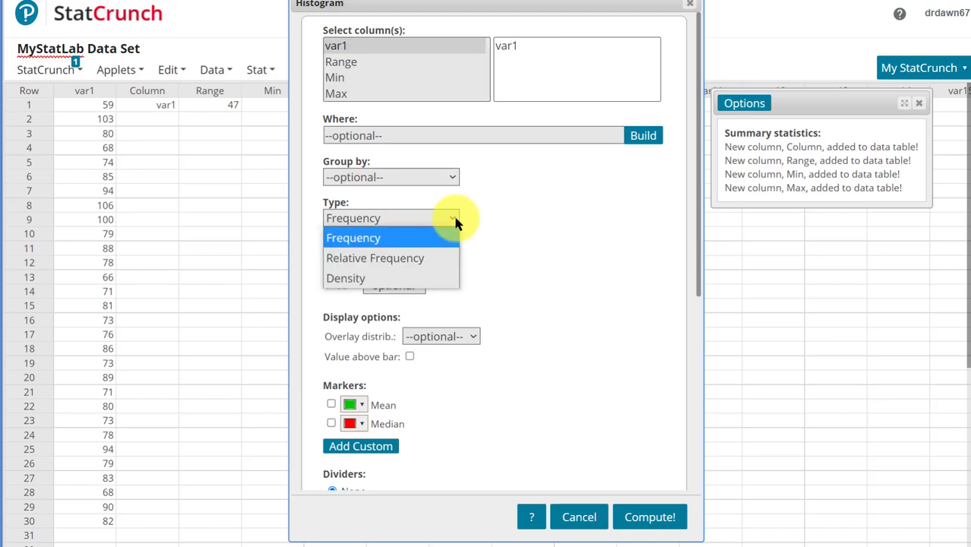
{"action": "left_click", "coordinate": [439, 257]}
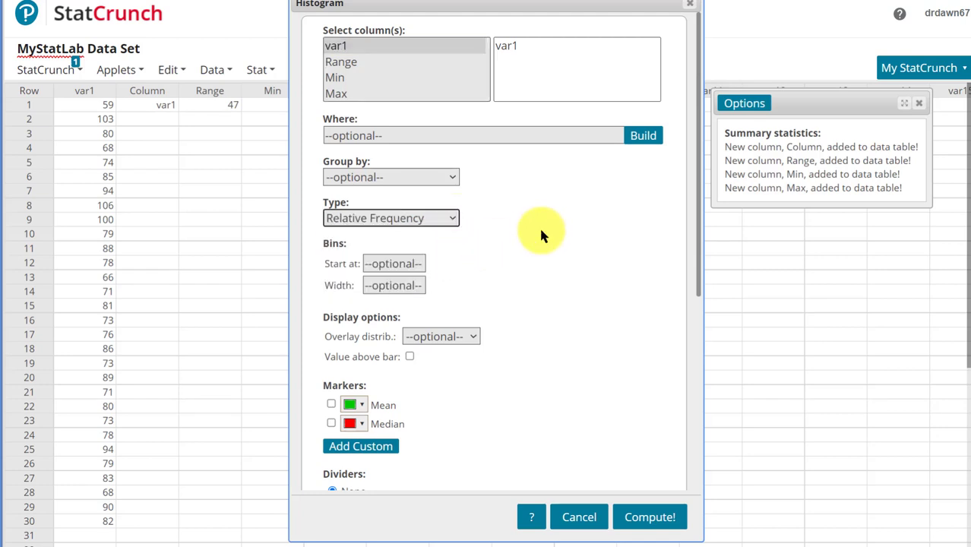
{"action": "left_click", "coordinate": [387, 263]}
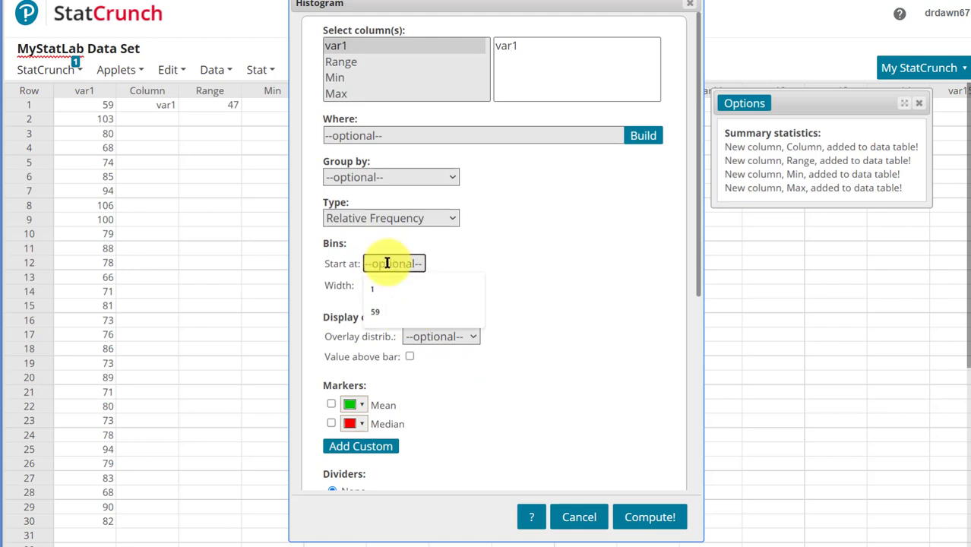
{"action": "type", "text": "59"}
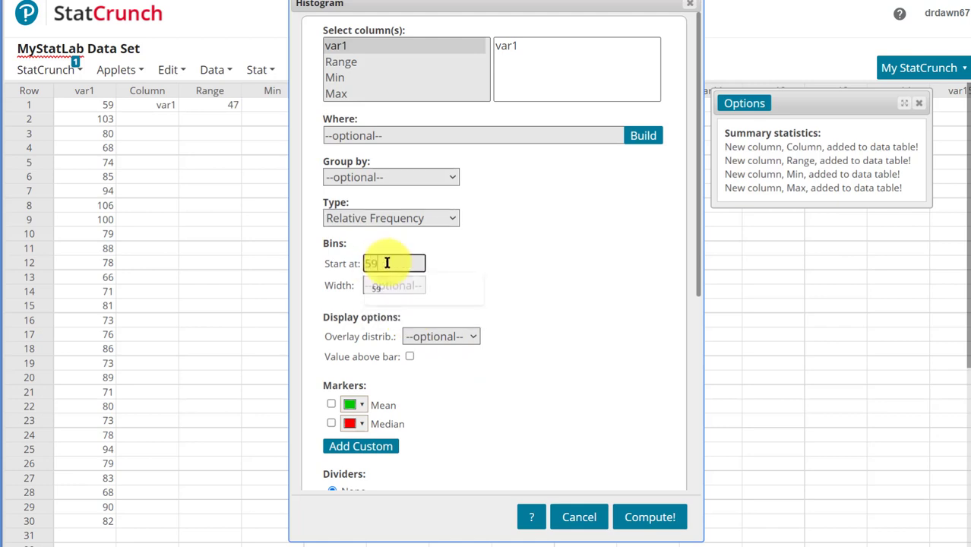
{"action": "left_click", "coordinate": [376, 286]}
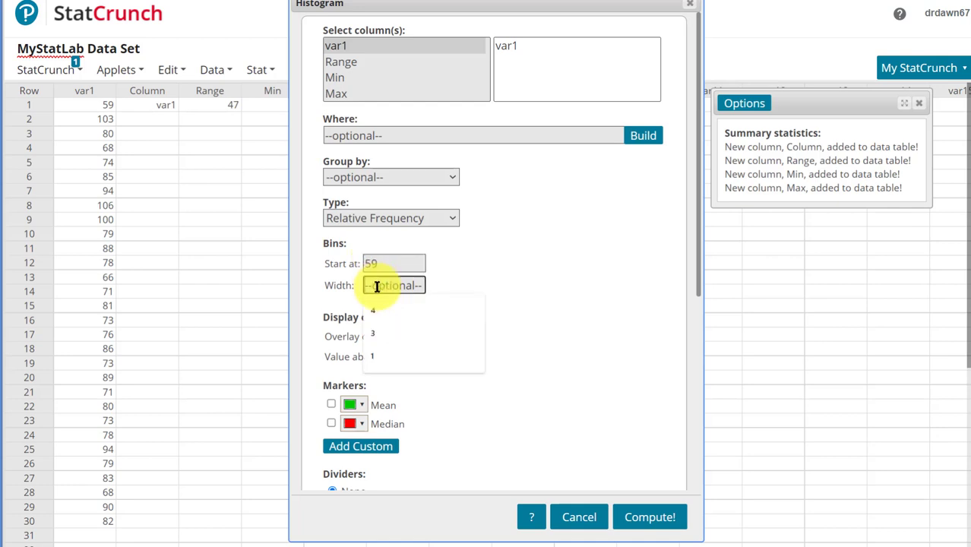
{"action": "type", "text": "6"}
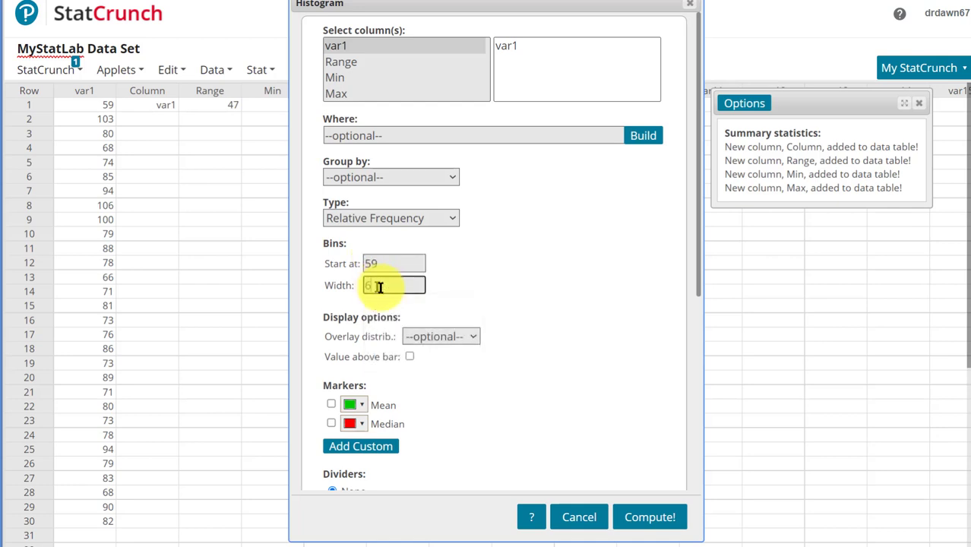
{"action": "left_click_drag", "start_coordinate": [698, 288], "coordinate": [695, 339]}
{"action": "scroll", "coordinate": [692, 288], "scroll_direction": "down", "scroll_amount": 2}
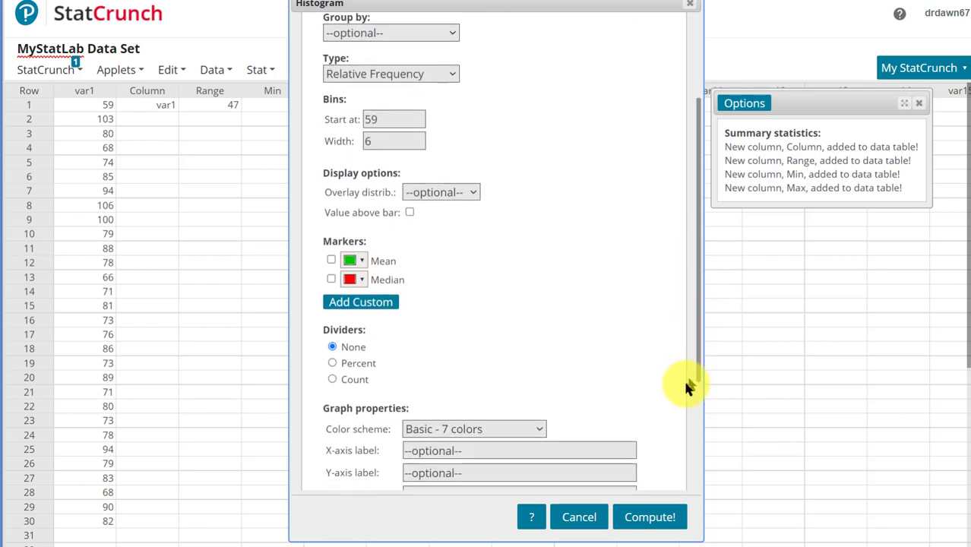
{"action": "left_click", "coordinate": [332, 363]}
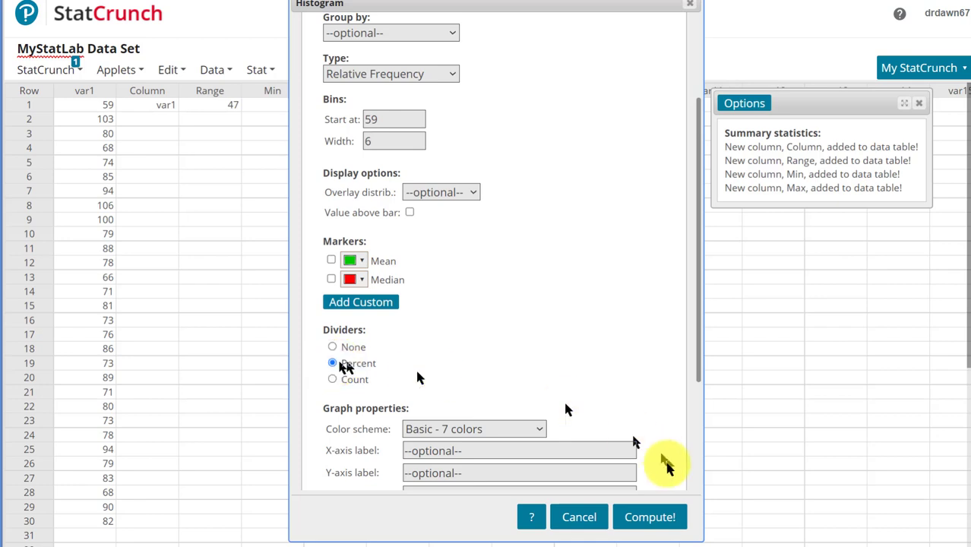
Compute the histogram, then shift its window left and widen it
{"action": "left_click", "coordinate": [650, 516]}
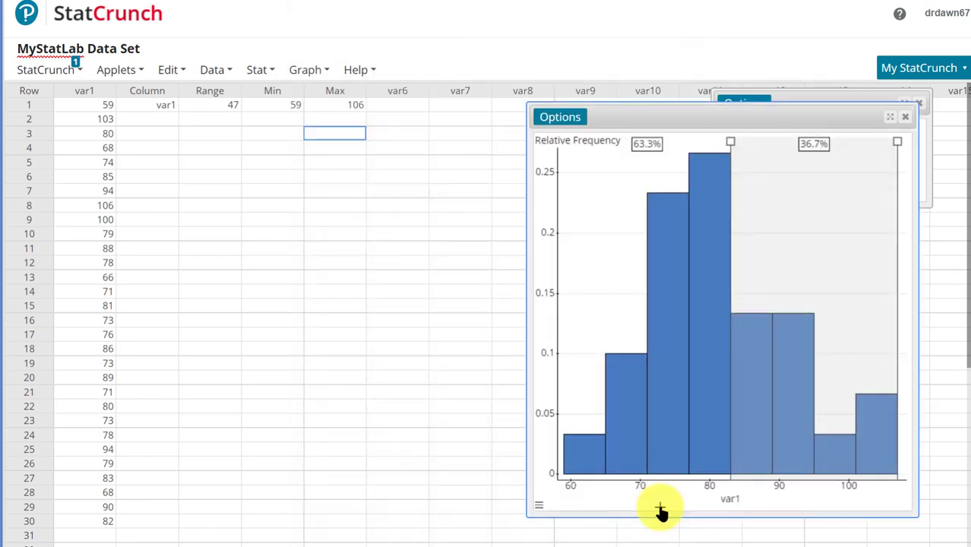
{"action": "left_click_drag", "start_coordinate": [704, 115], "coordinate": [519, 108]}
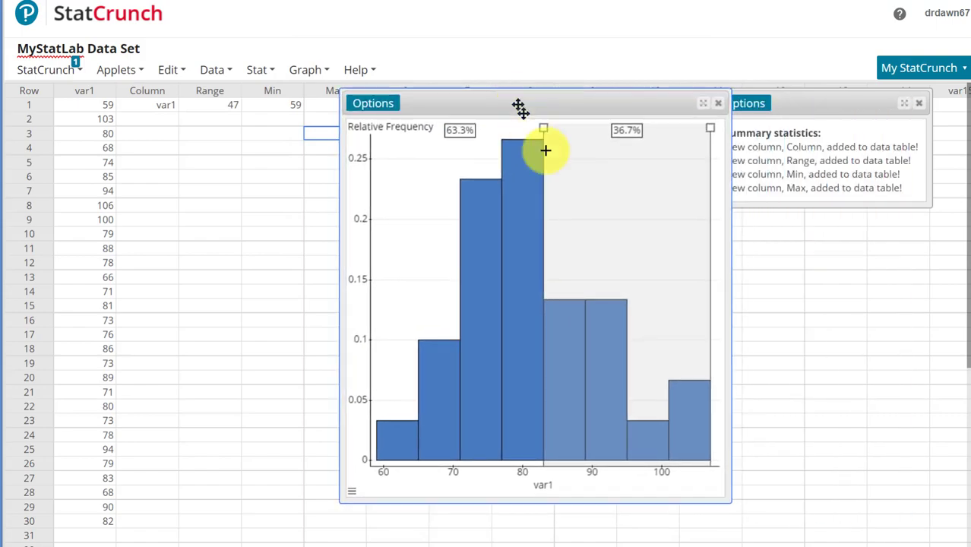
{"action": "left_click_drag", "start_coordinate": [731, 440], "coordinate": [858, 444]}
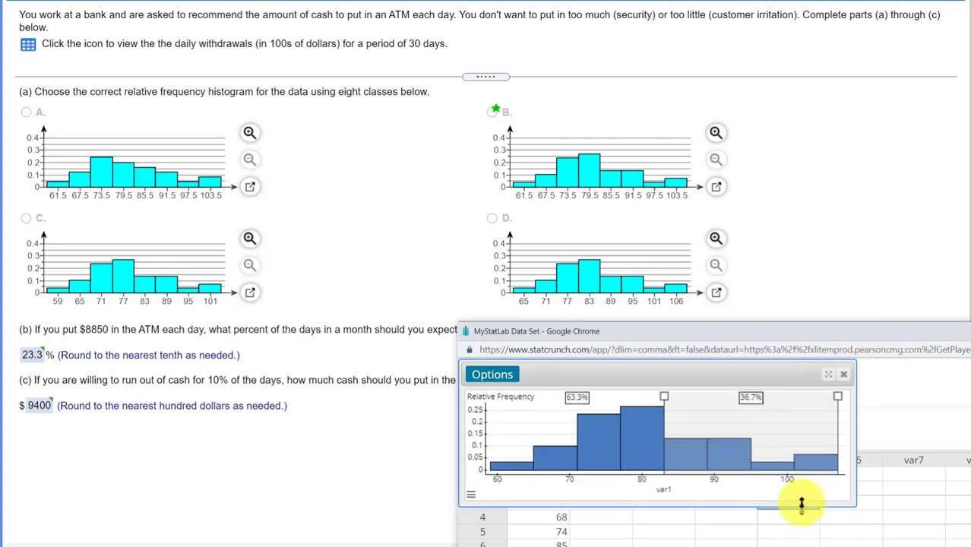
Resize the histogram panel and place the StatCrunch window beside the part (a) answer choices
{"action": "left_click_drag", "start_coordinate": [802, 503], "coordinate": [804, 527]}
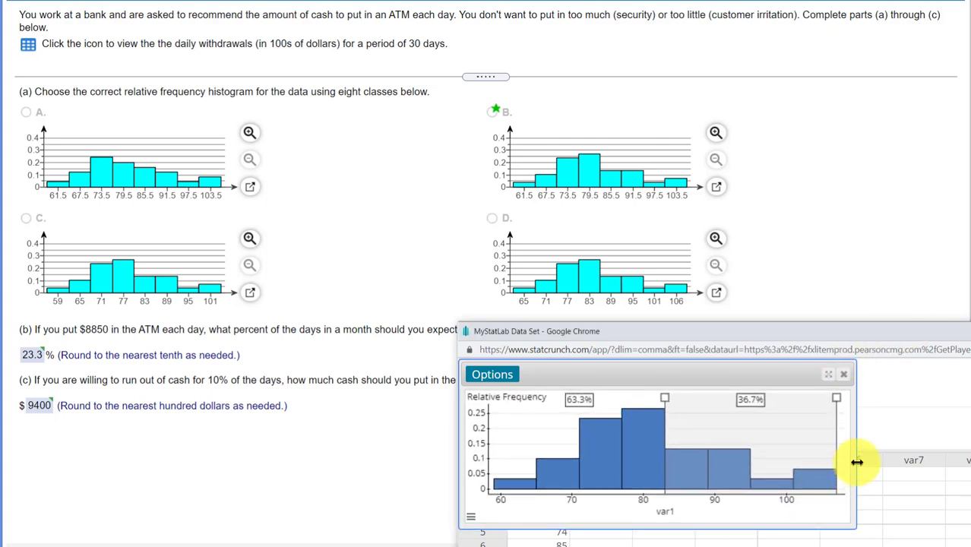
{"action": "mouse_move", "coordinate": [856, 462]}
{"action": "left_mouse_down"}
{"action": "mouse_move", "coordinate": [911, 458]}
{"action": "mouse_move", "coordinate": [845, 460]}
{"action": "mouse_move", "coordinate": [853, 461]}
{"action": "left_mouse_up"}
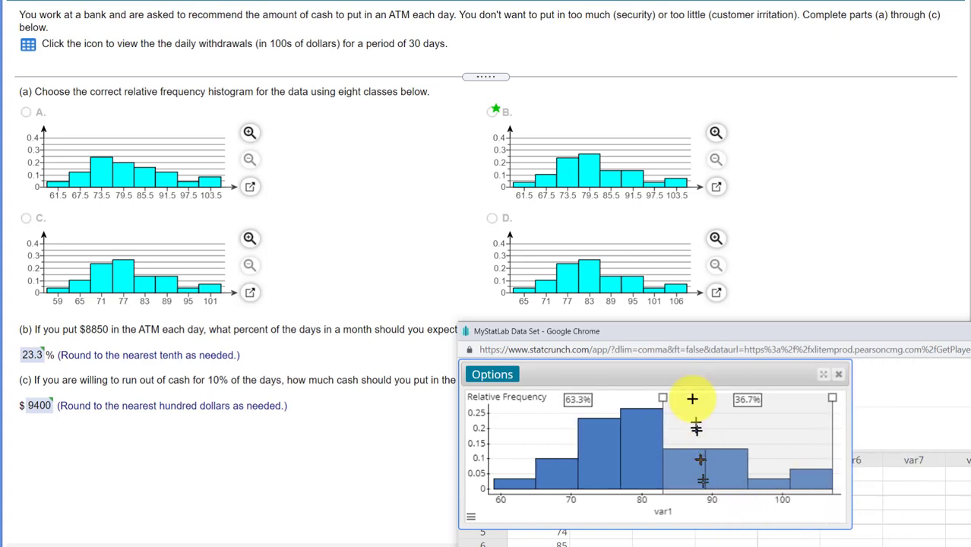
{"action": "mouse_move", "coordinate": [701, 480]}
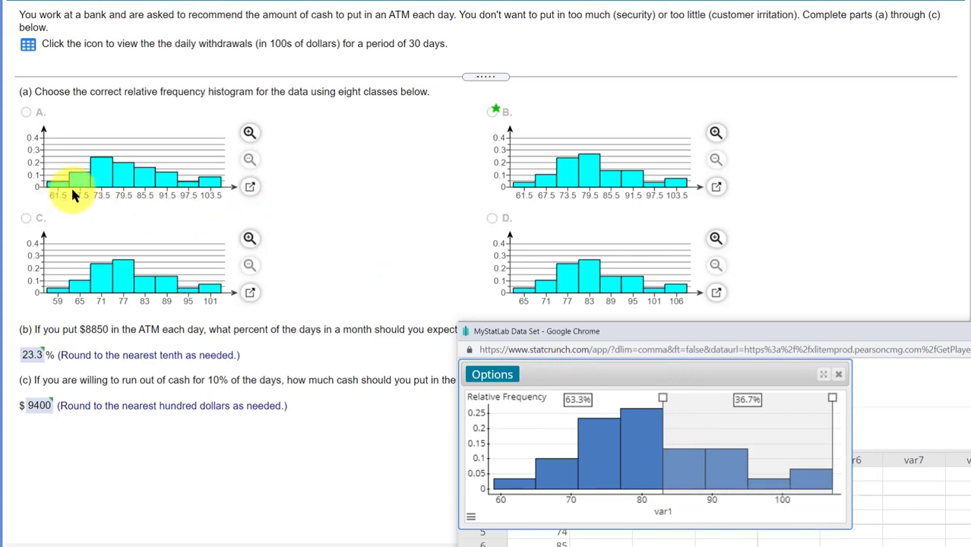
{"action": "mouse_move", "coordinate": [98, 186]}
{"action": "left_mouse_down"}
{"action": "mouse_move", "coordinate": [75, 189]}
{"action": "mouse_move", "coordinate": [91, 165]}
{"action": "mouse_move", "coordinate": [107, 170]}
{"action": "left_mouse_up"}
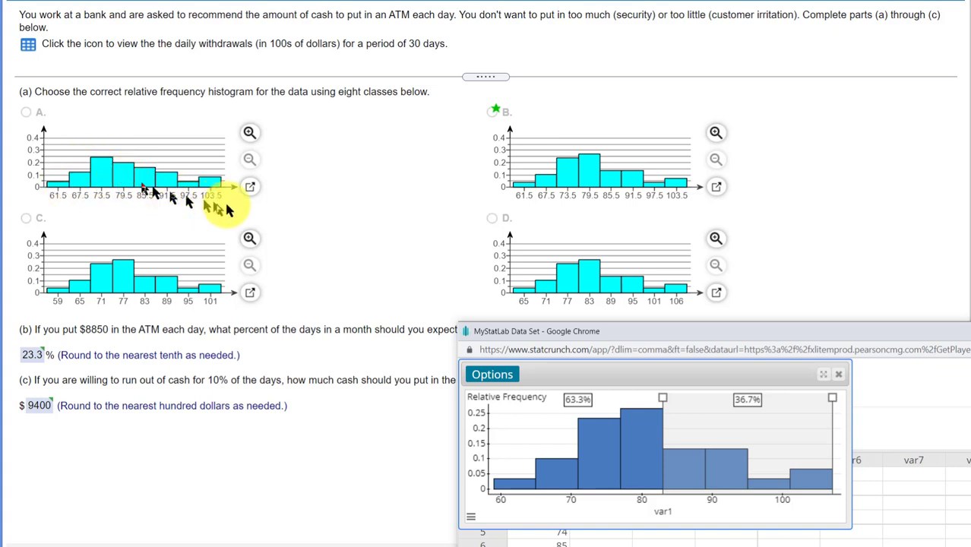
{"action": "left_click_drag", "start_coordinate": [511, 473], "coordinate": [590, 451]}
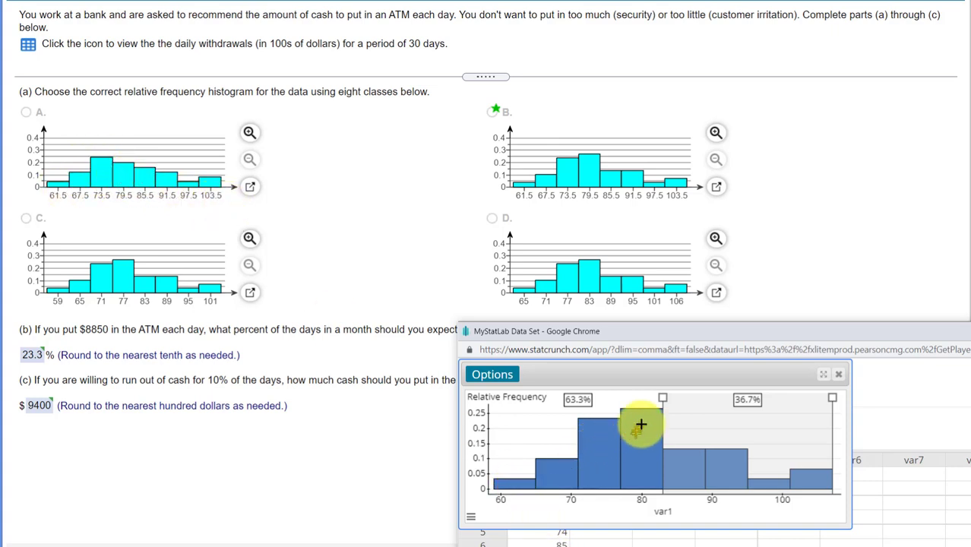
{"action": "mouse_move", "coordinate": [641, 423]}
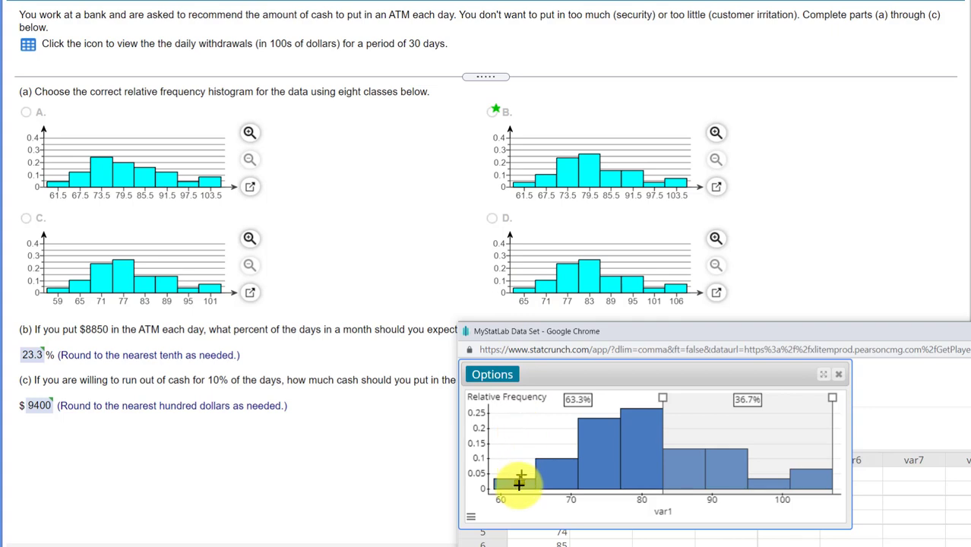
{"action": "mouse_move", "coordinate": [519, 486]}
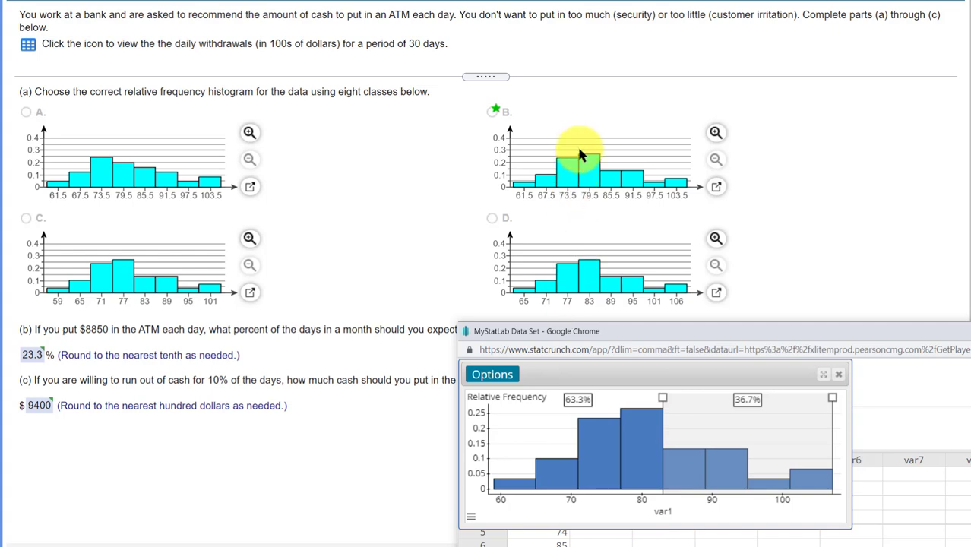
{"action": "left_click_drag", "start_coordinate": [664, 335], "coordinate": [772, 314]}
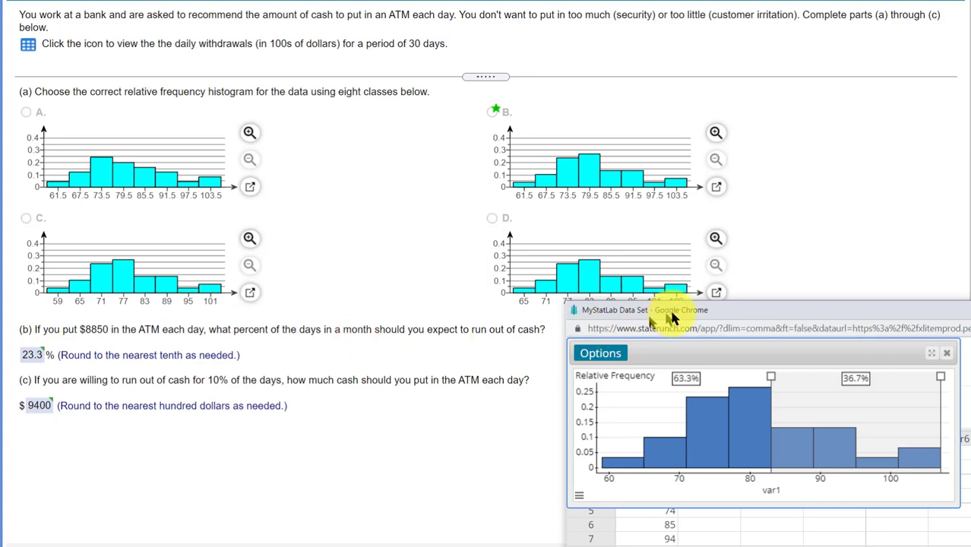
Raise the StatCrunch window, make the histogram taller, and drag the divider to about 86.7
{"action": "left_click_drag", "start_coordinate": [715, 314], "coordinate": [715, 48]}
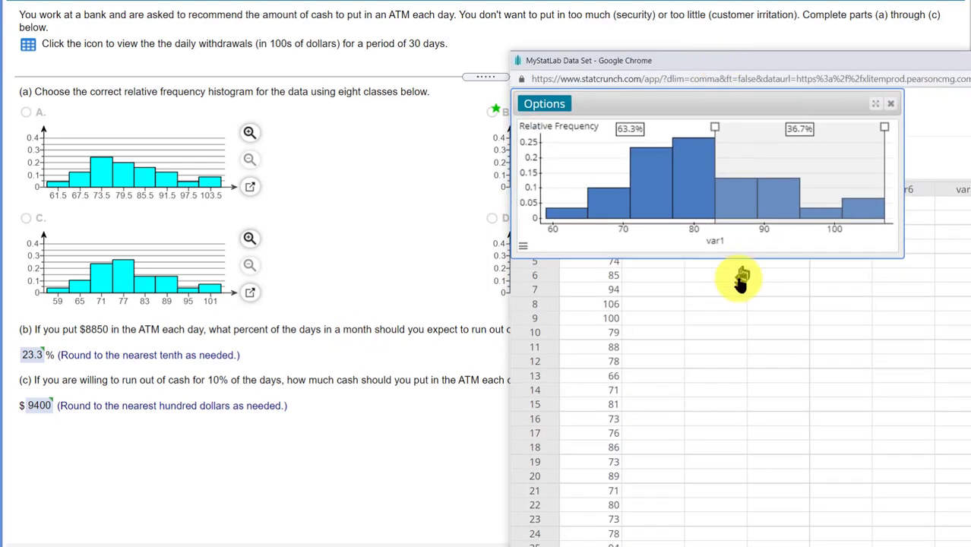
{"action": "left_click_drag", "start_coordinate": [744, 258], "coordinate": [767, 419]}
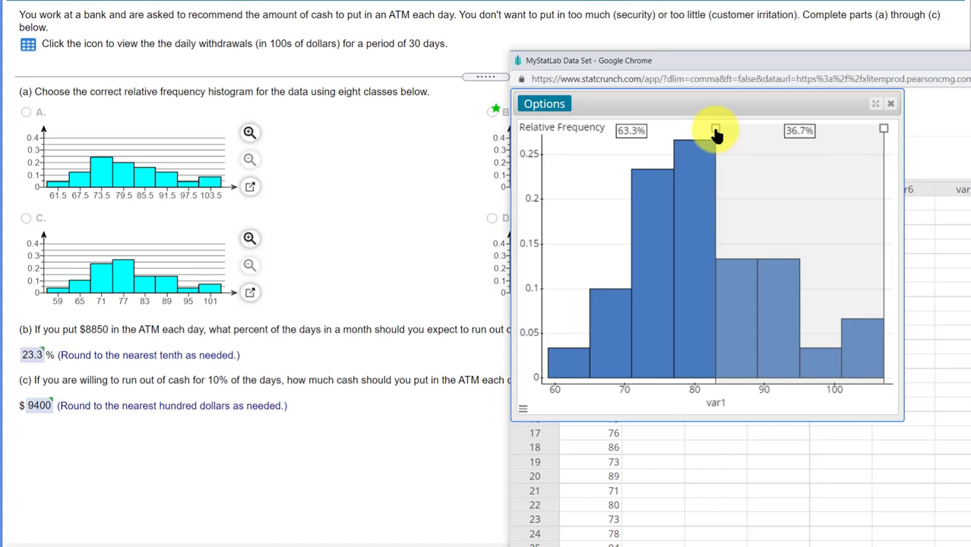
{"action": "left_click_drag", "start_coordinate": [715, 134], "coordinate": [741, 138]}
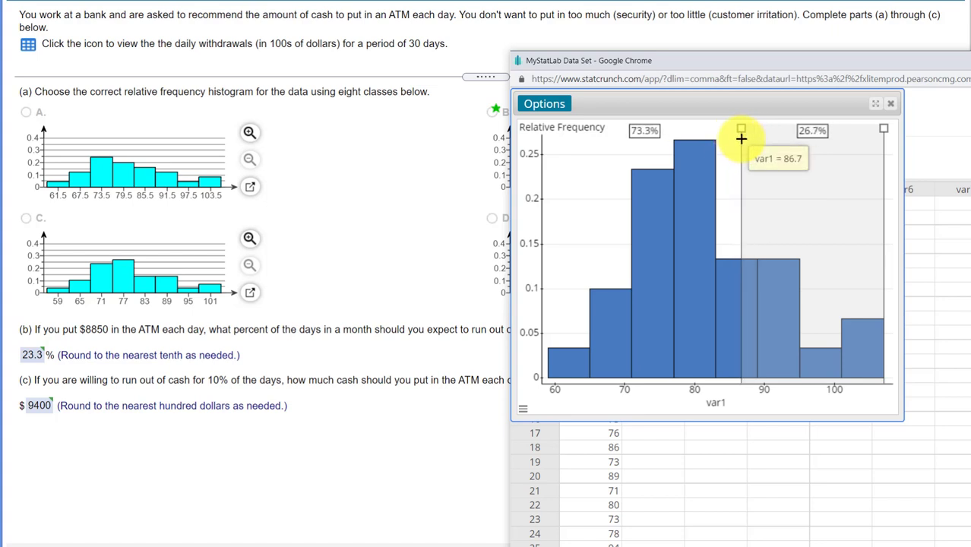
Fine-tune the divider to 88.3, splitting the days 76.7% below and 23.3% above
{"action": "mouse_move", "coordinate": [646, 141]}
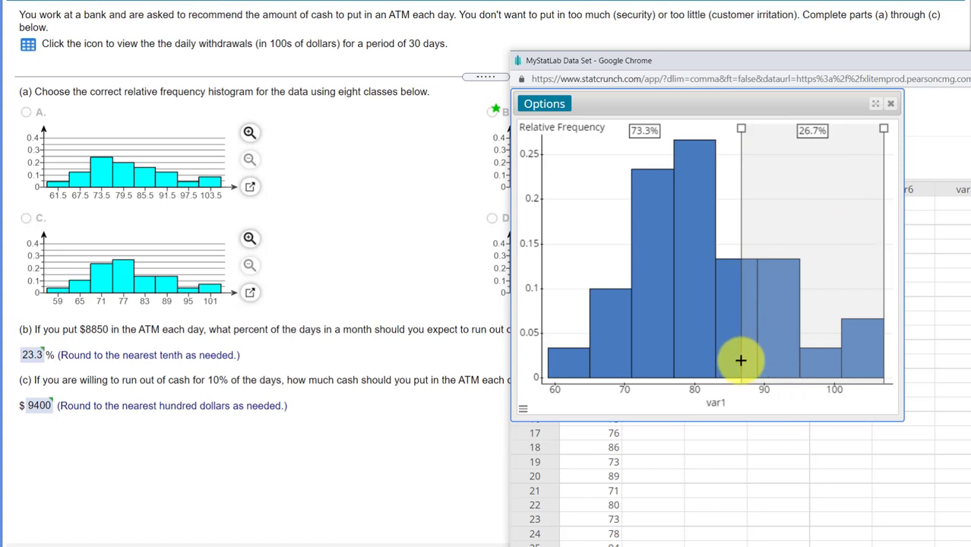
{"action": "mouse_move", "coordinate": [741, 214]}
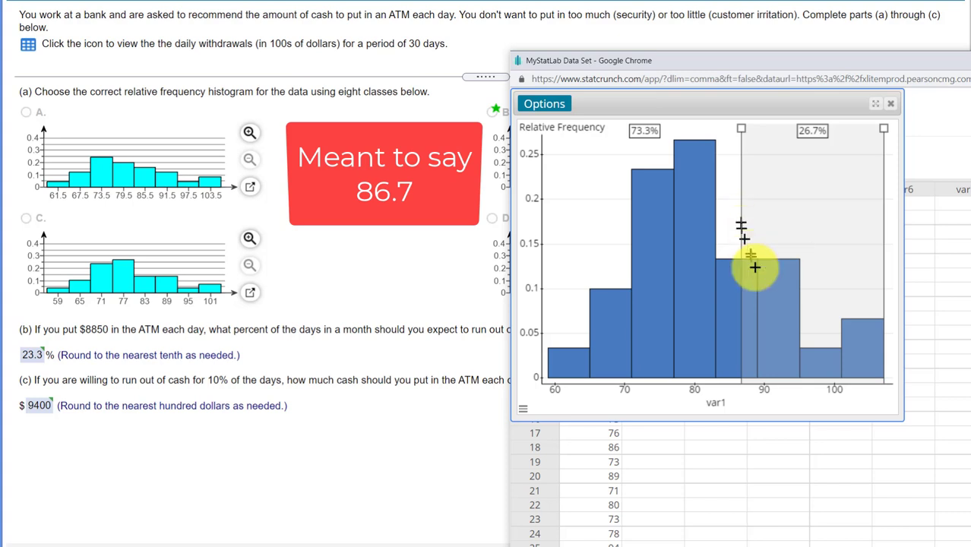
{"action": "mouse_move", "coordinate": [752, 347]}
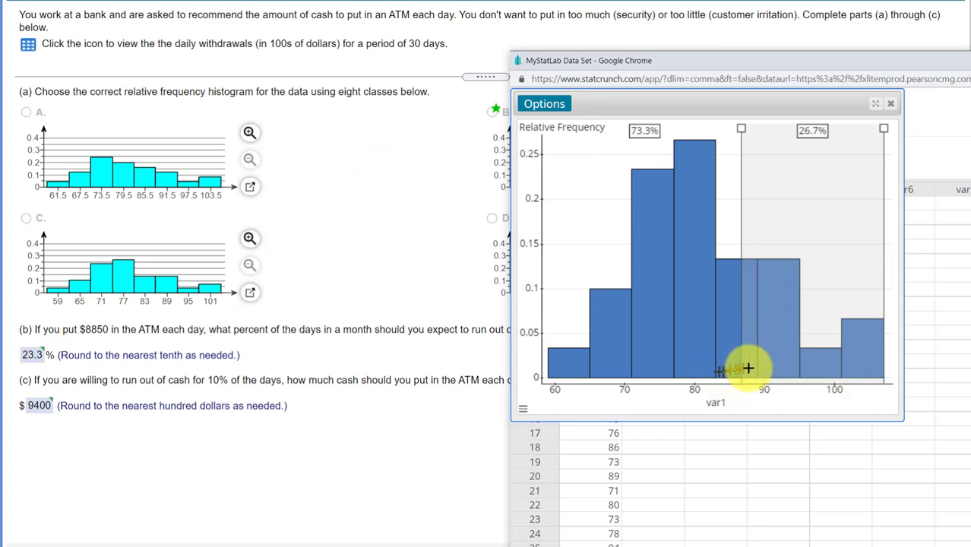
{"action": "mouse_move", "coordinate": [759, 368]}
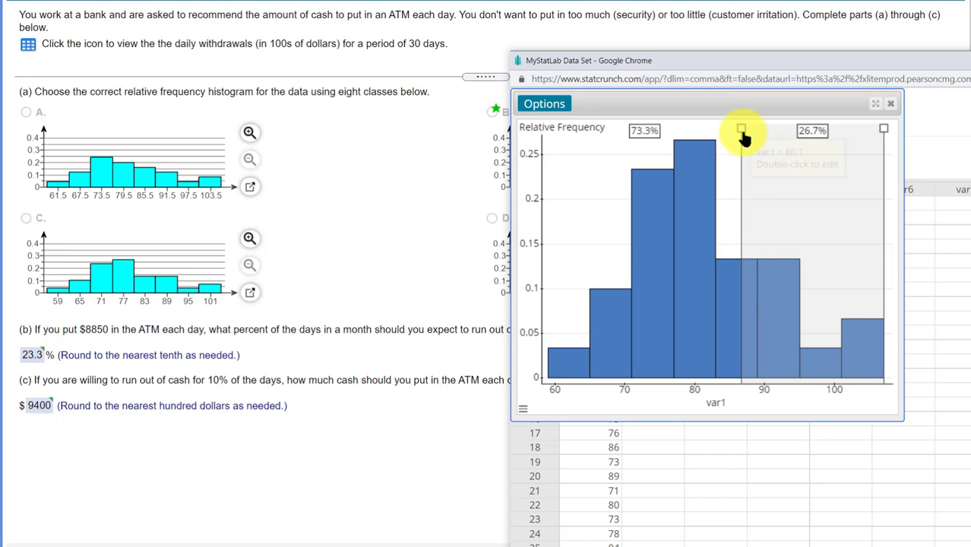
{"action": "left_click_drag", "start_coordinate": [742, 131], "coordinate": [752, 133]}
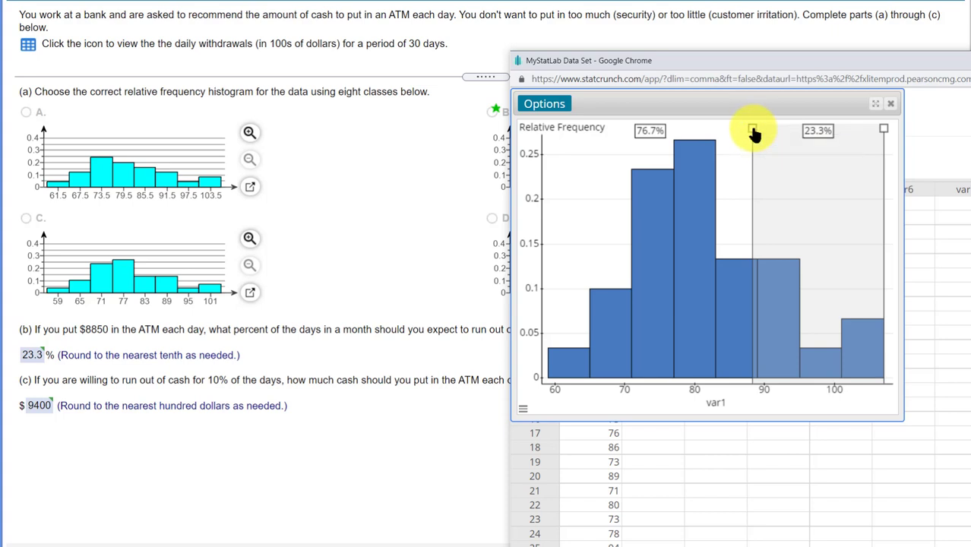
{"action": "mouse_move", "coordinate": [754, 134]}
{"action": "left_click_drag", "start_coordinate": [753, 133], "coordinate": [752, 130]}
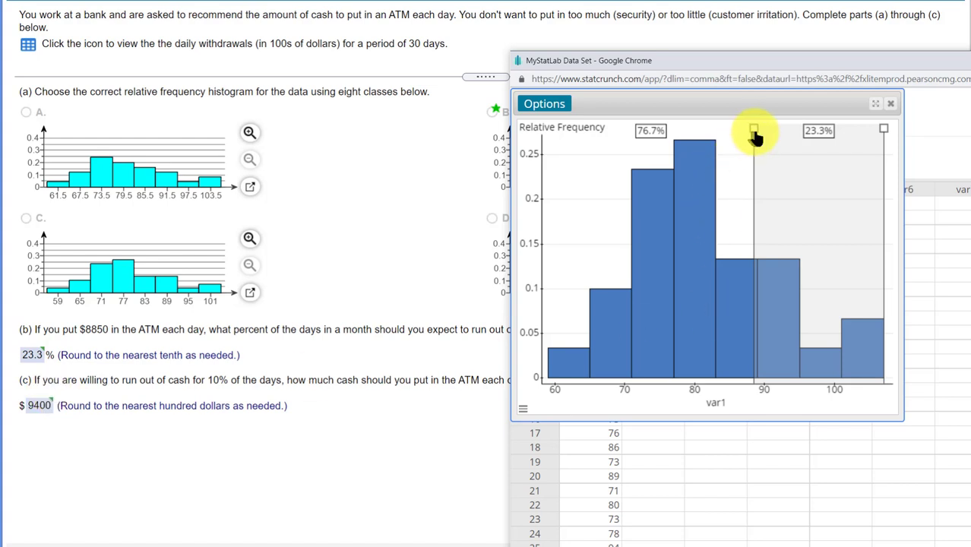
Drag the histogram divider to var1 = 94.9, leaving 90% below and 10% above
{"action": "left_click_drag", "start_coordinate": [753, 133], "coordinate": [798, 133]}
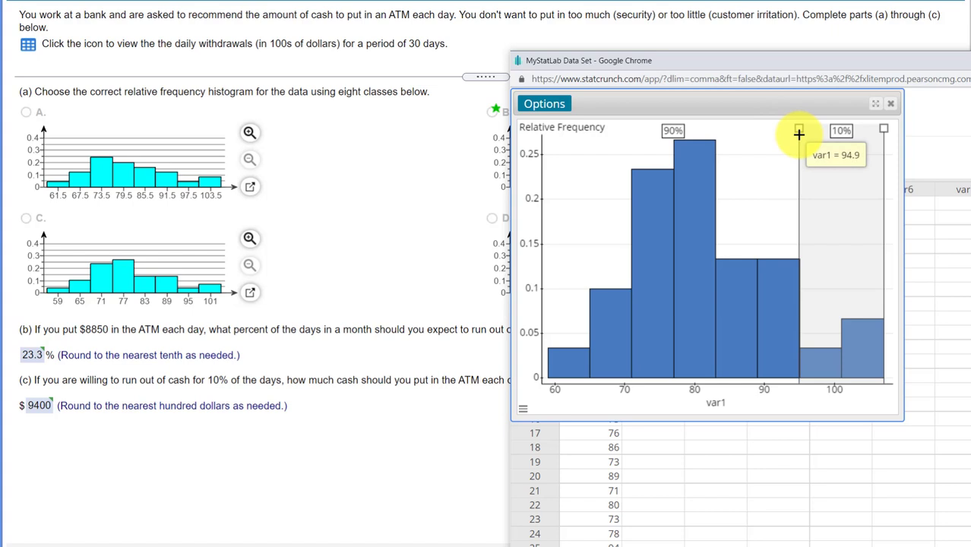